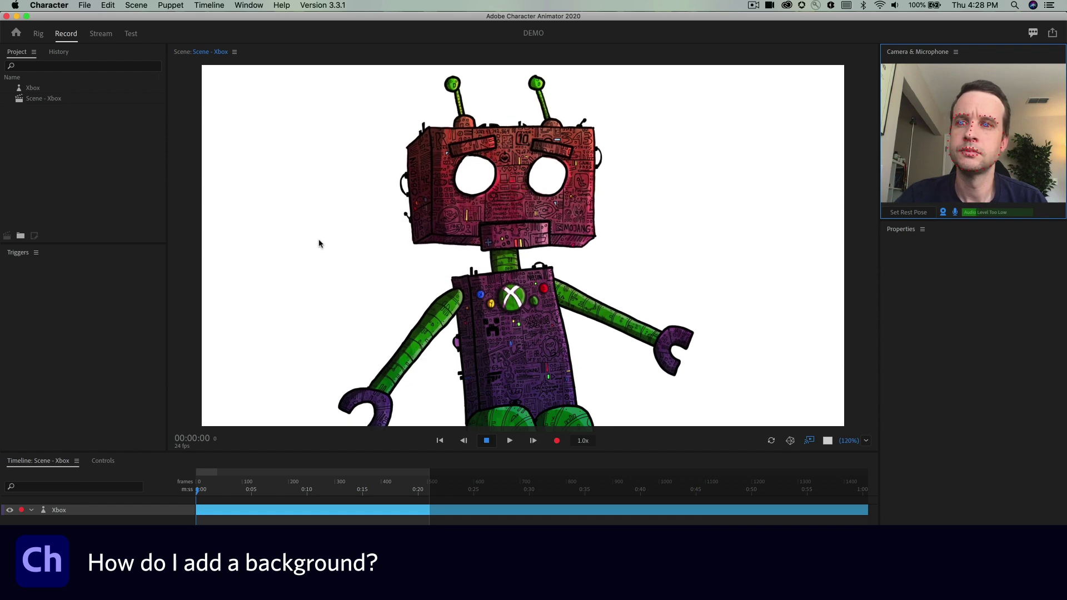
- Import the background image Guybg.jpg from the 08_AUGUST folder into the project
click(85, 5)
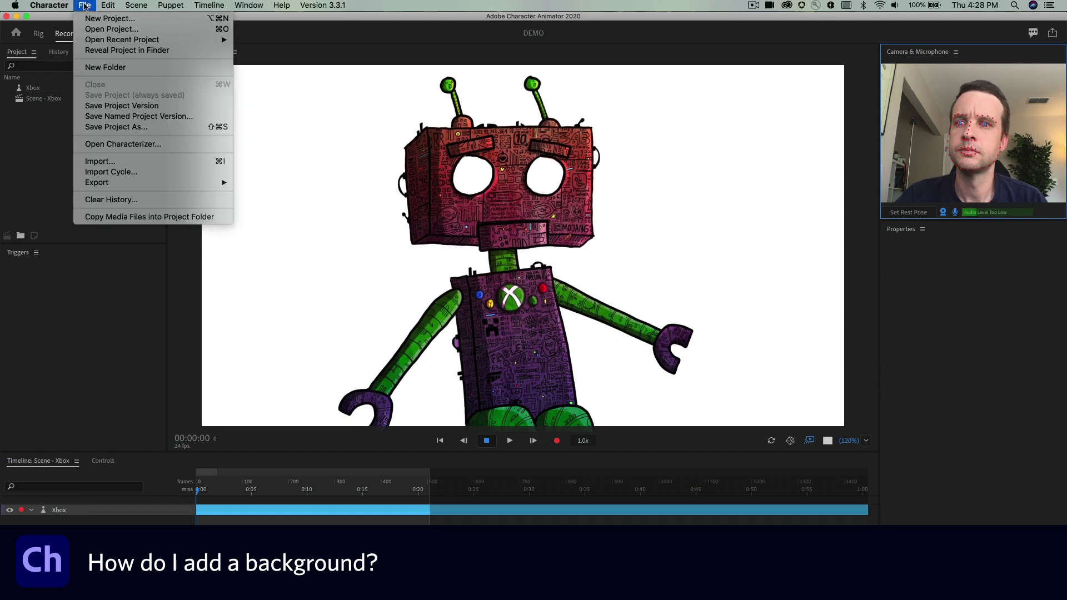
click(139, 162)
click(447, 268)
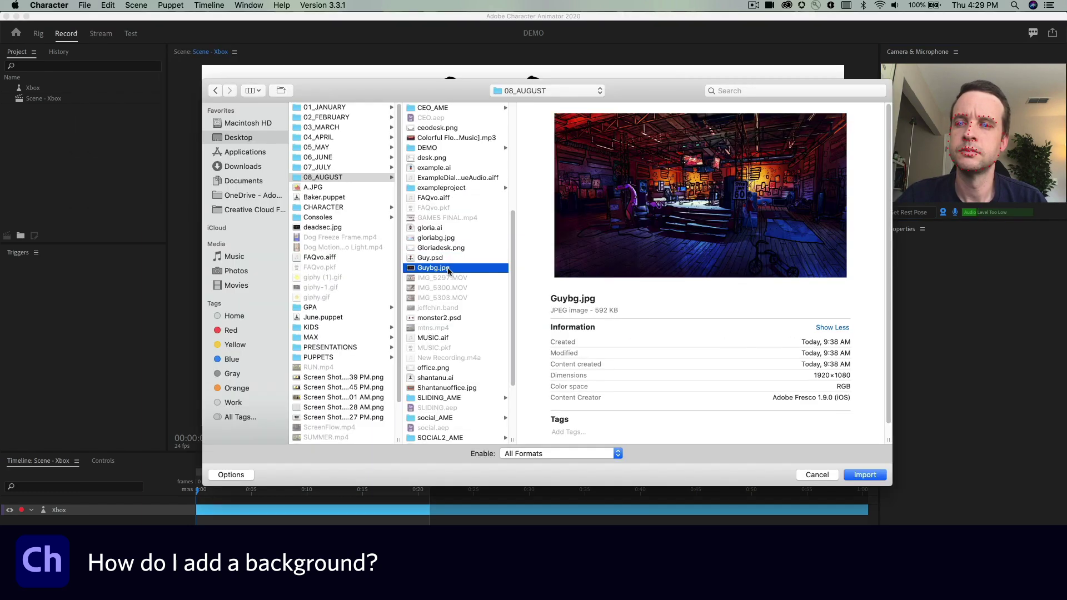
key(Return)
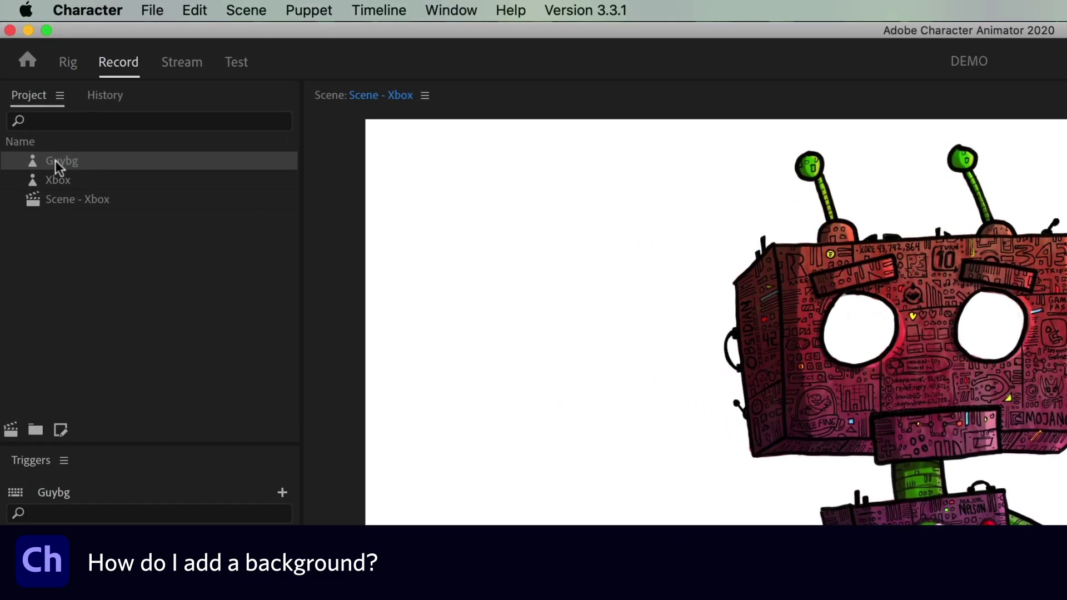
- Place Guybg beneath the Xbox puppet in the scene's timeline and scale it up to about 113%
drag(55, 160, 264, 599)
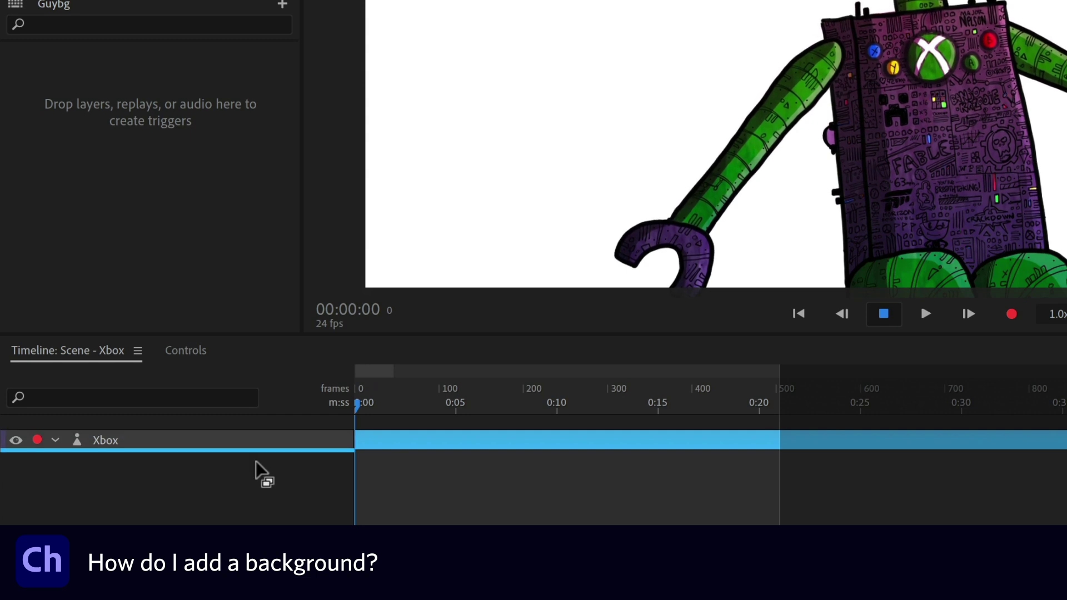
drag(255, 461, 257, 461)
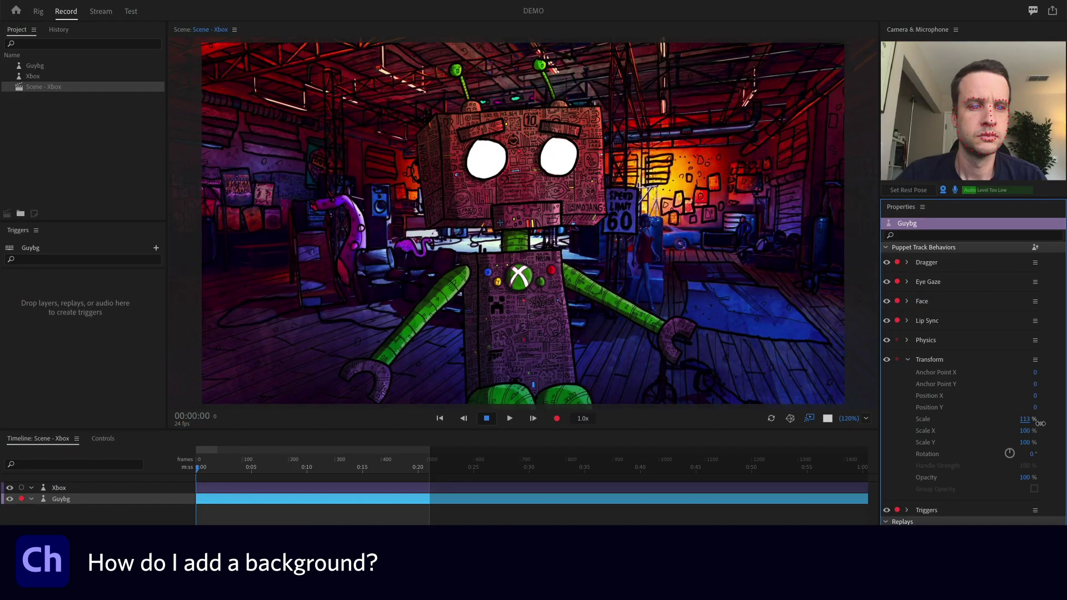
drag(1047, 421, 1042, 427)
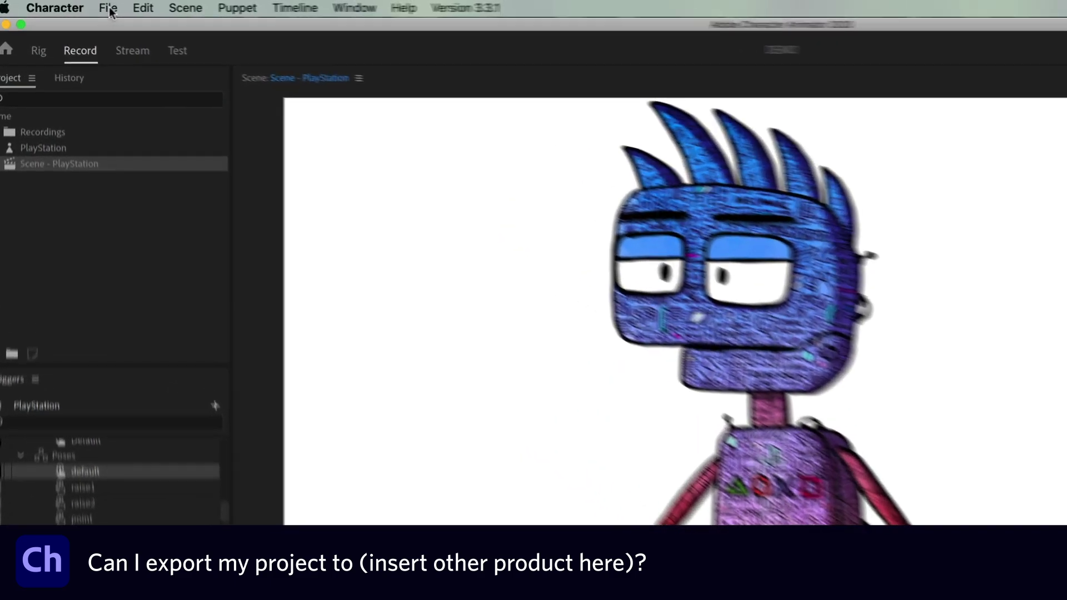
- Export the PlayStation scene to Adobe Media Encoder and open the format choices for its H.264 queue entry
click(85, 6)
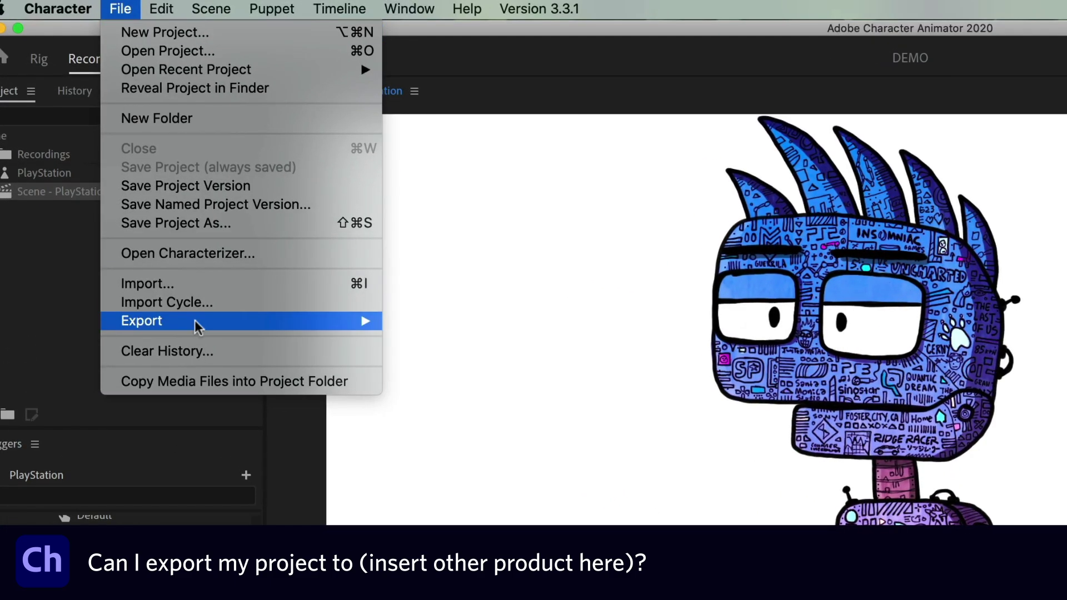
mouse_move(198, 326)
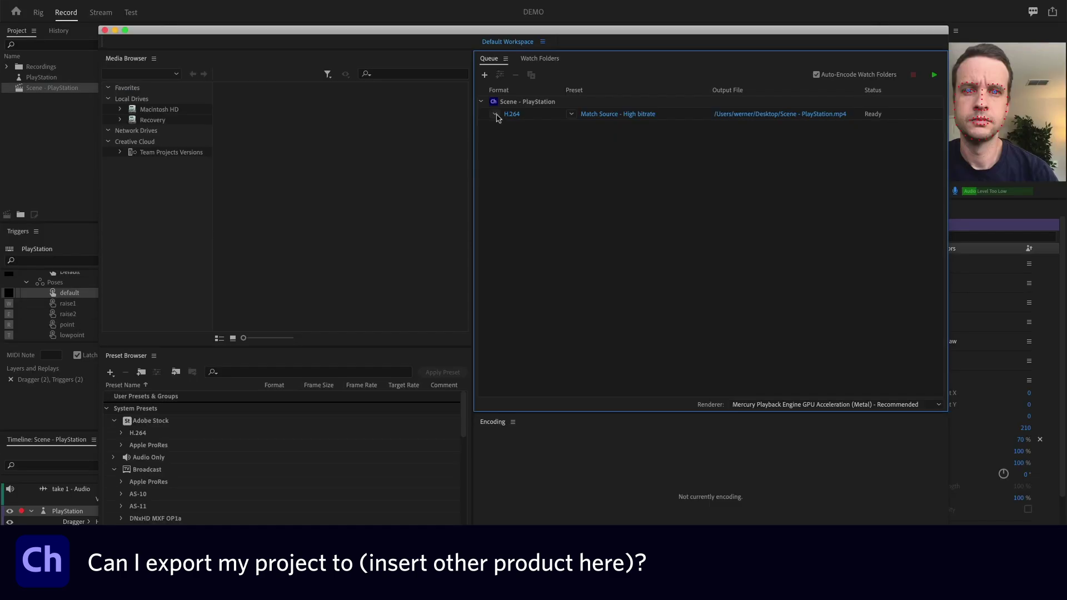
click(495, 115)
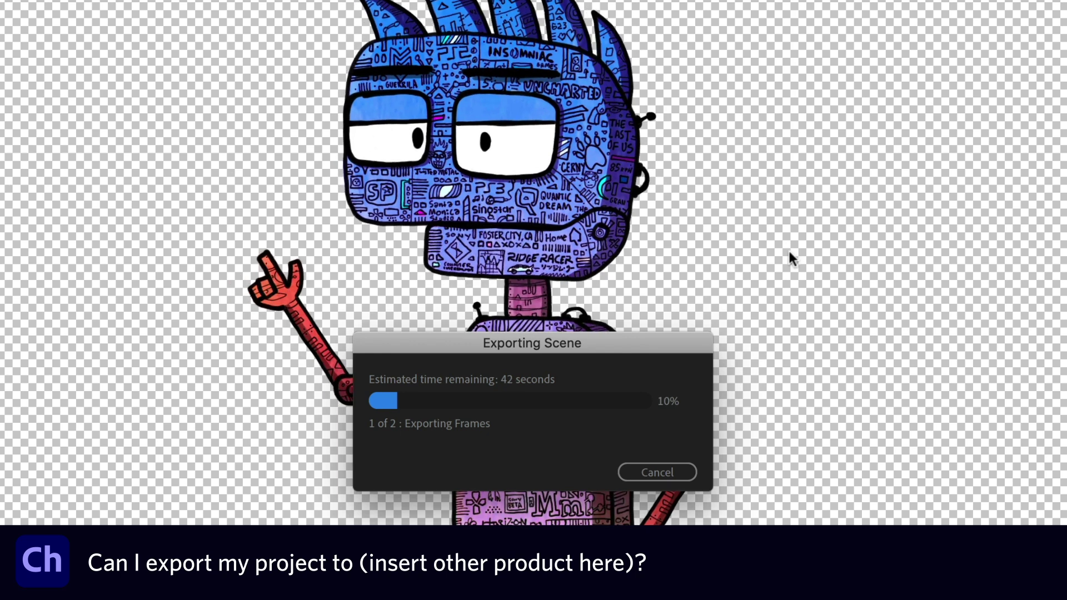
- Look through the exported frames of the PNG sequence in the PNGS folder in Finder
key(Down)
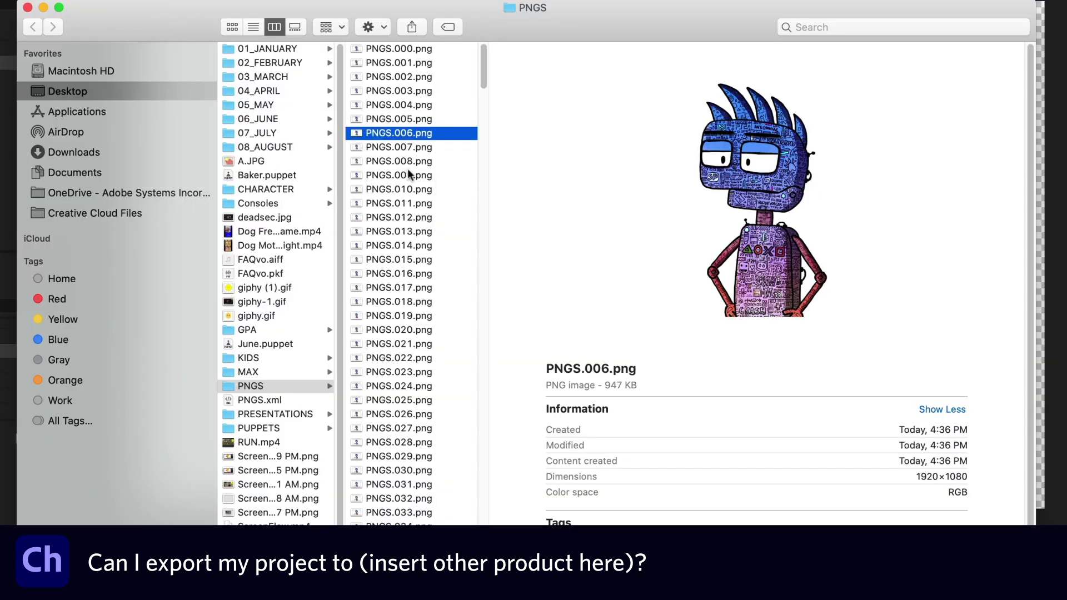
click(408, 174)
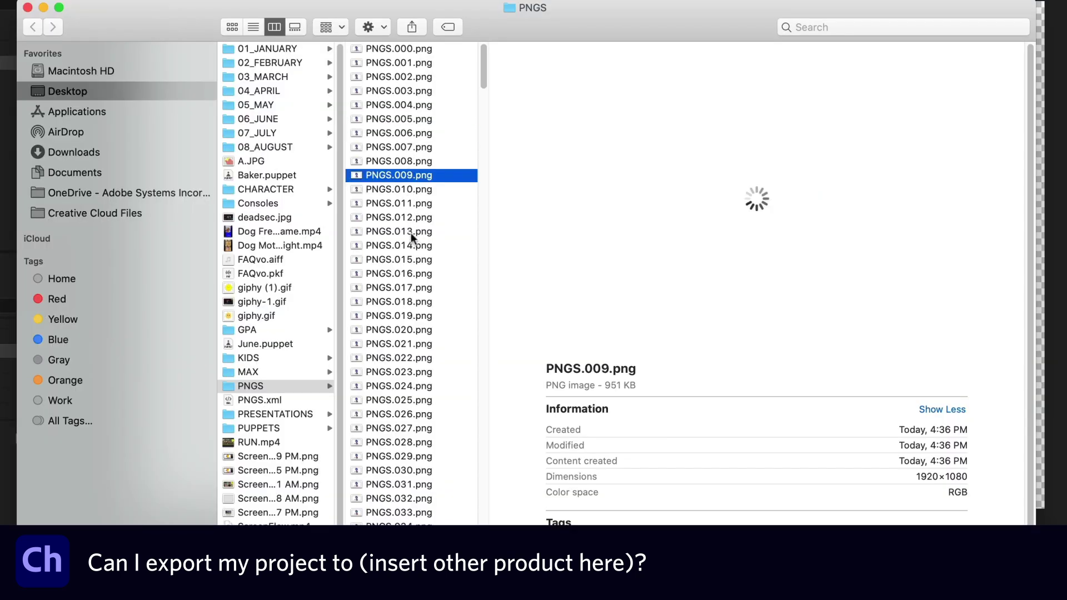
click(416, 315)
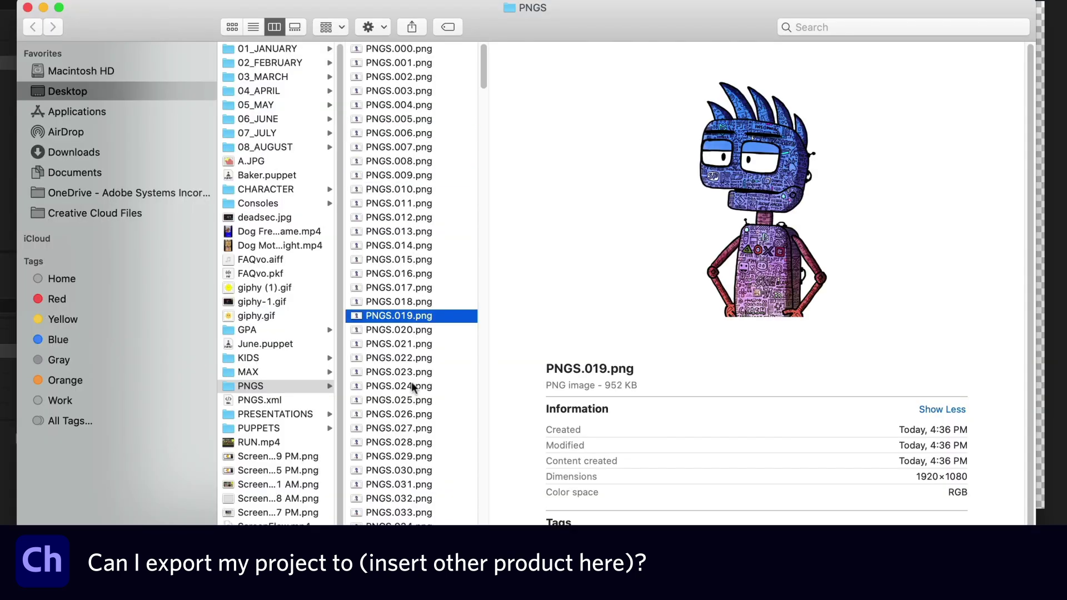
click(425, 456)
scroll(425, 455, down, 10)
scroll(426, 456, down, 20)
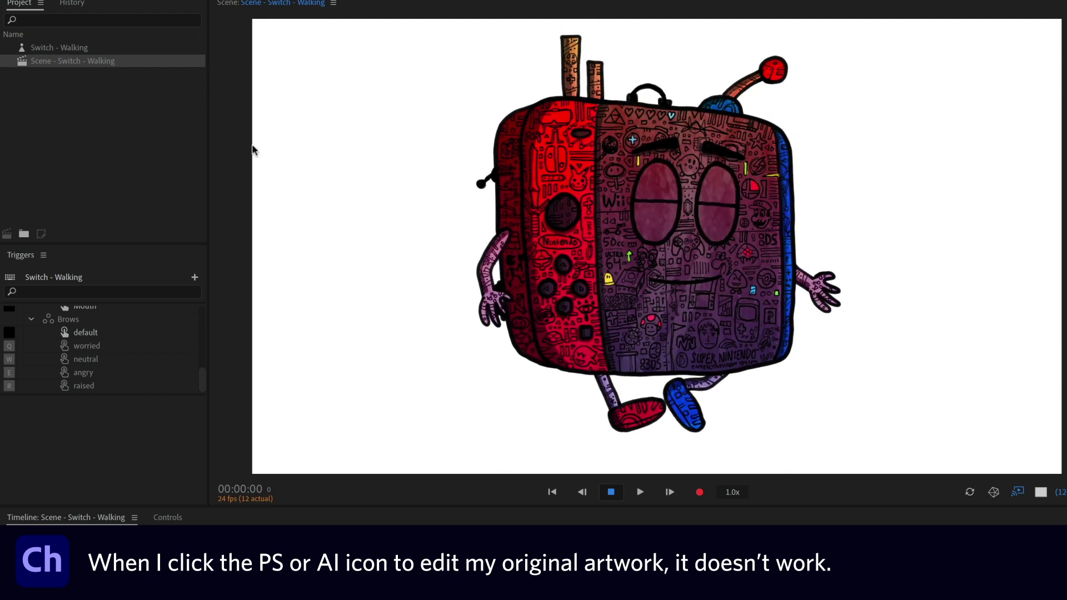
- Select the Switch - Walking puppet, switch to Finder, and show Switch.psd's file info with its Open with application choices
click(68, 48)
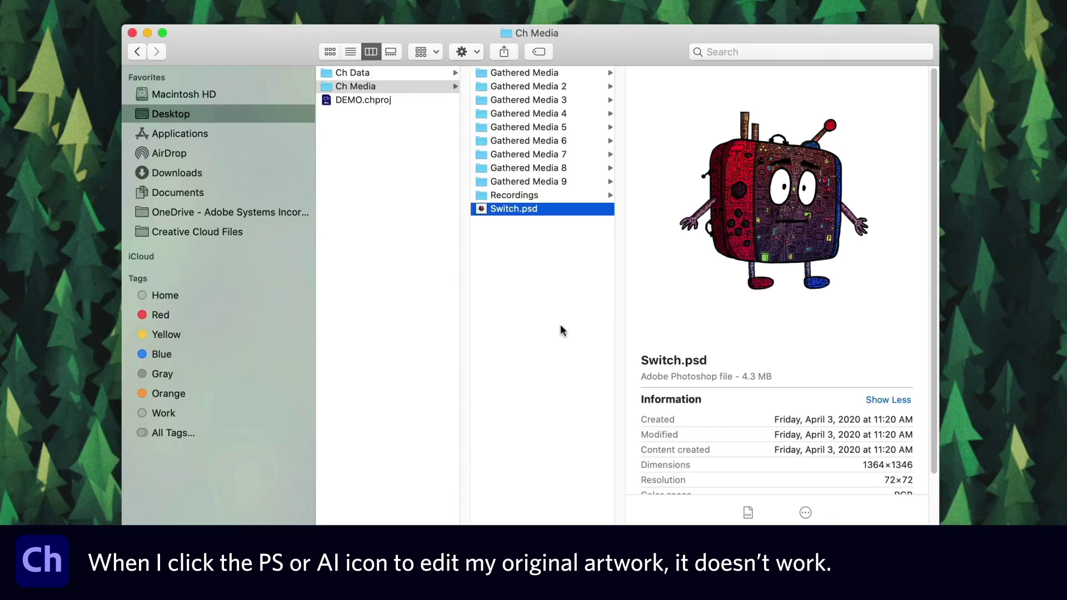
click(559, 324)
click(534, 210)
right_click(544, 210)
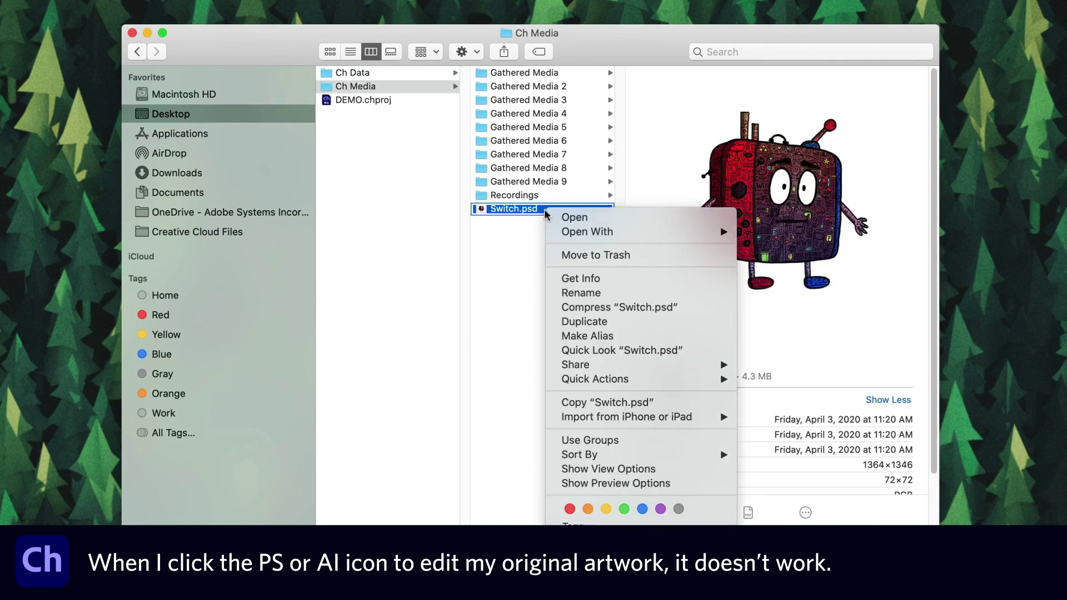
click(627, 277)
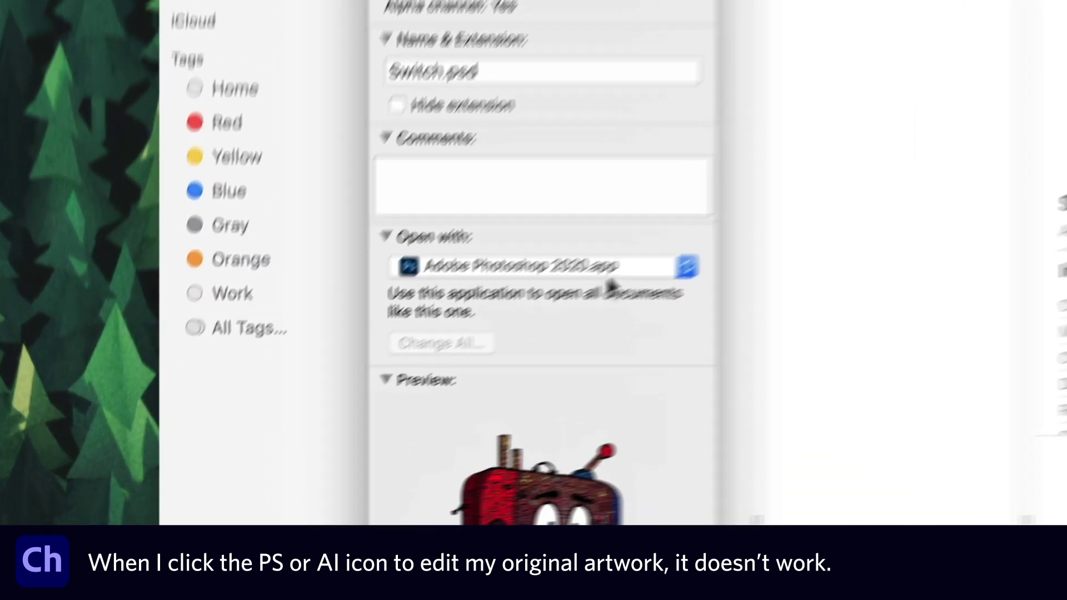
click(387, 398)
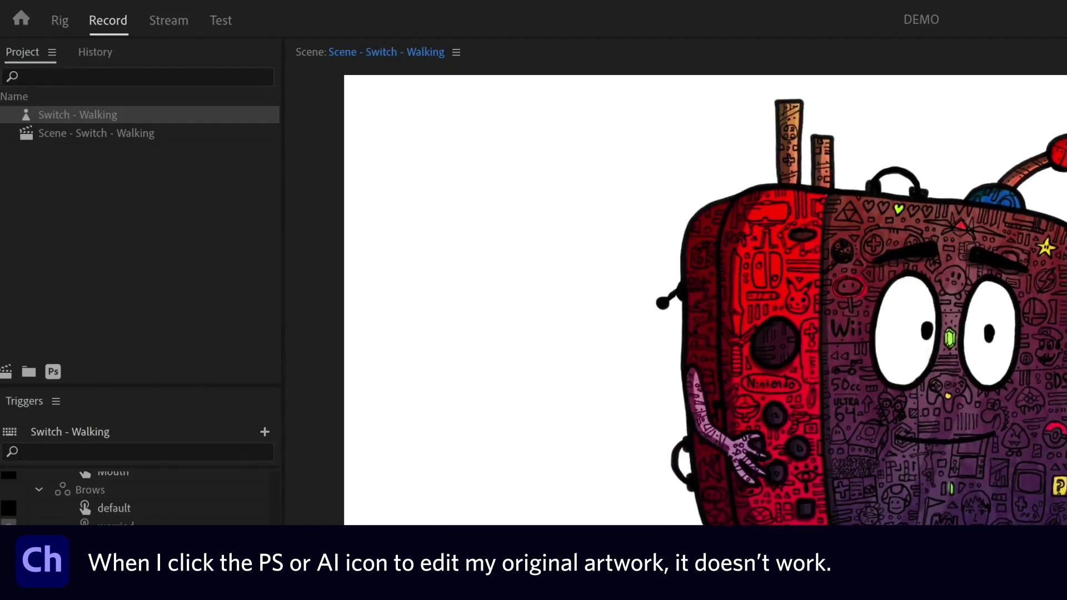
- Reveal the Switch - Walking puppet's source artwork in Finder
click(126, 119)
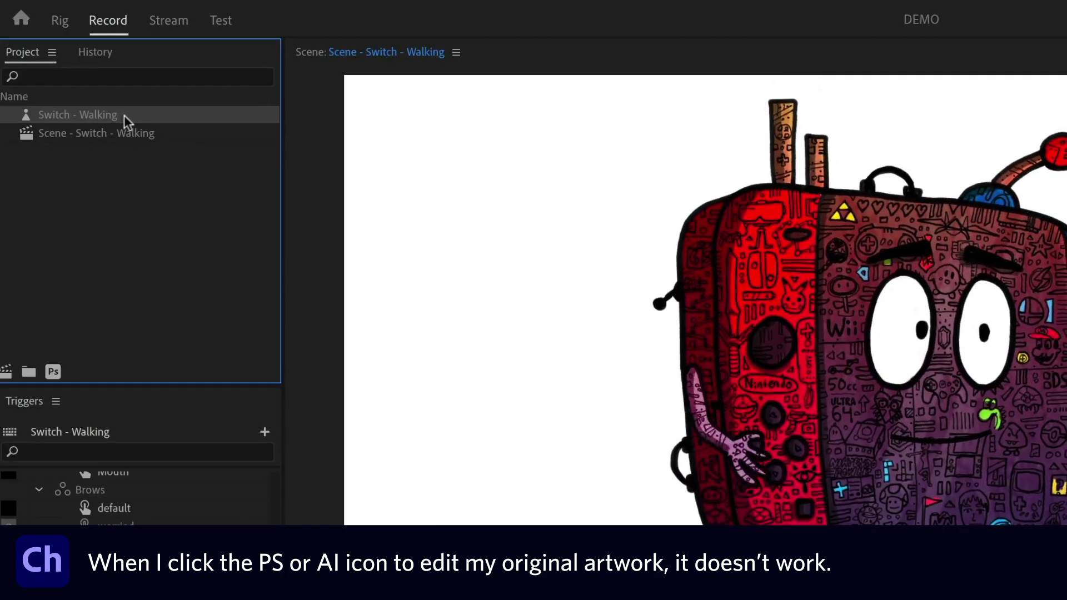
right_click(125, 119)
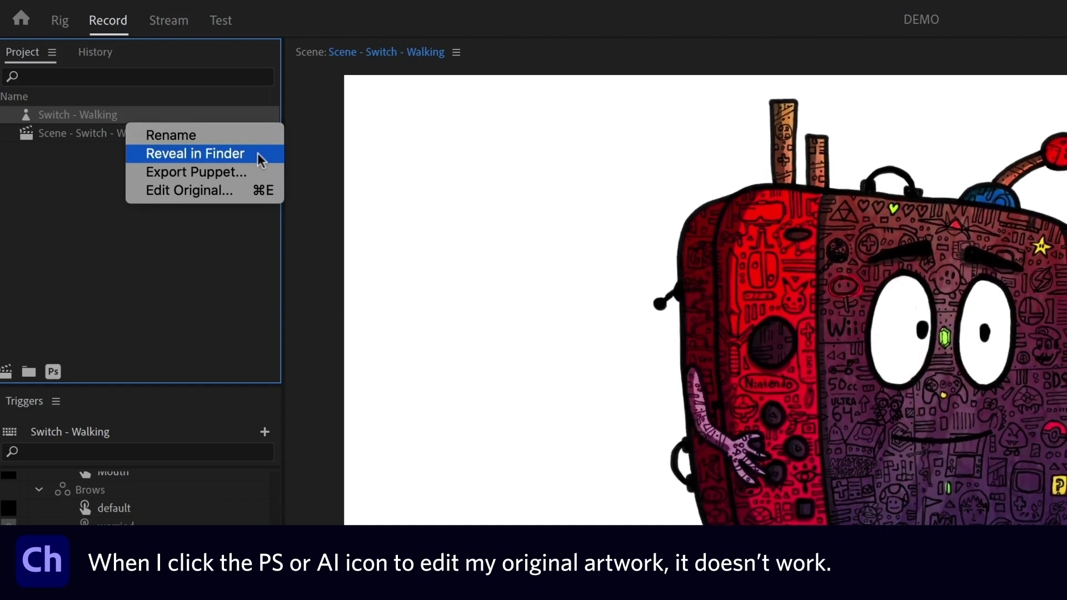
click(260, 160)
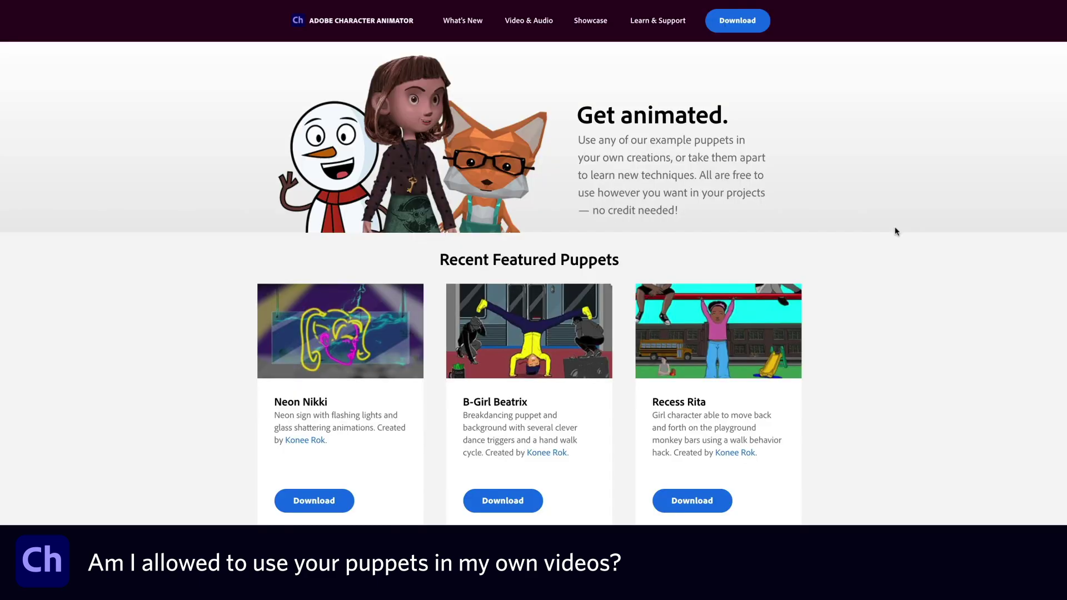
- Browse the example puppet pages on the web for puppets that are free to download
scroll(895, 231, down, 5)
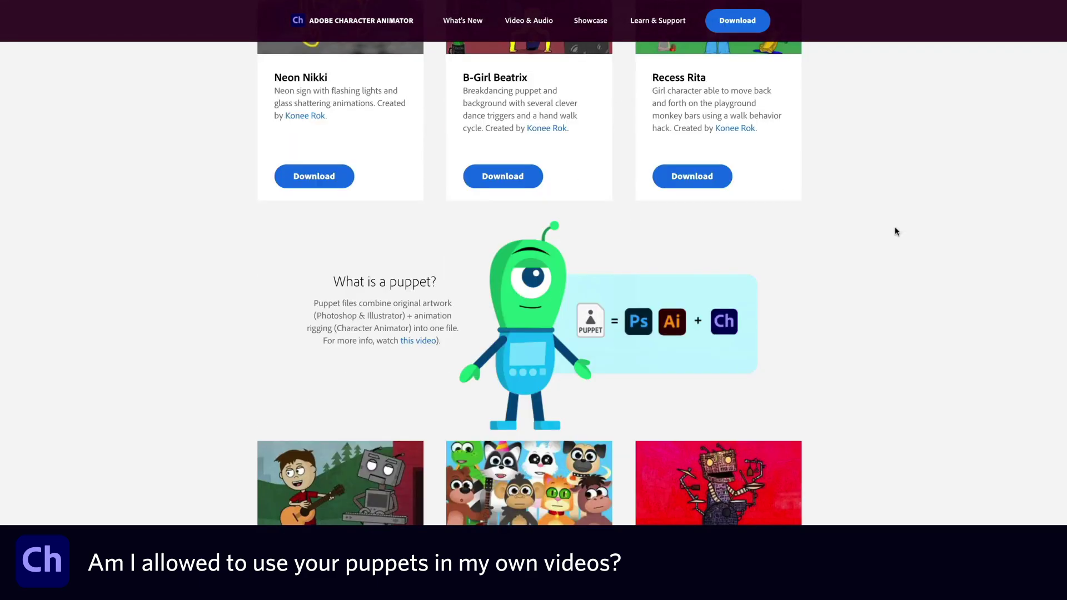
scroll(895, 232, down, 10)
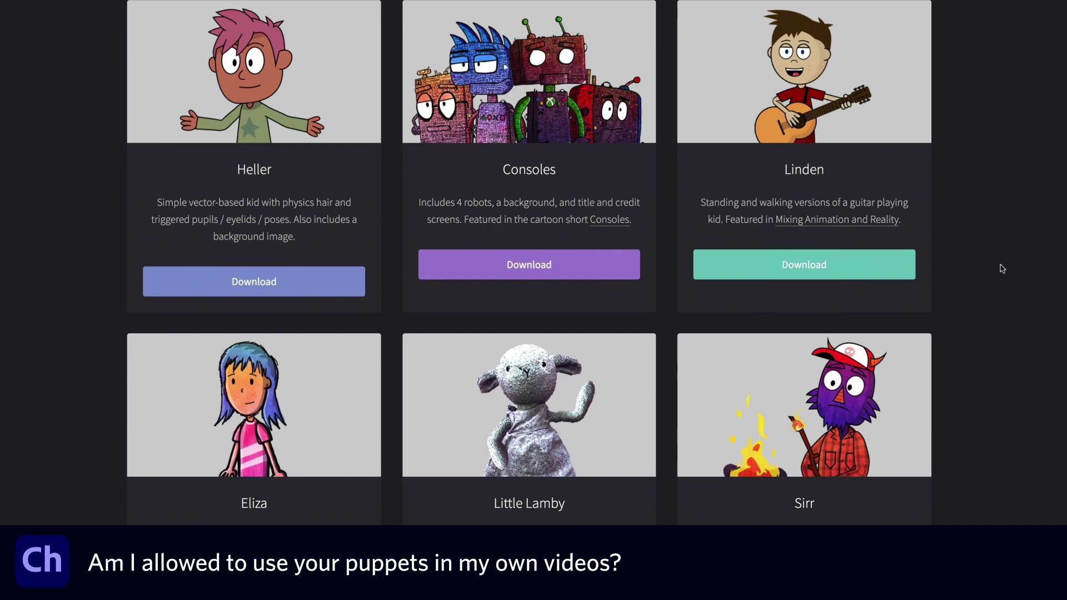
scroll(933, 266, down, 8)
scroll(933, 266, down, 7)
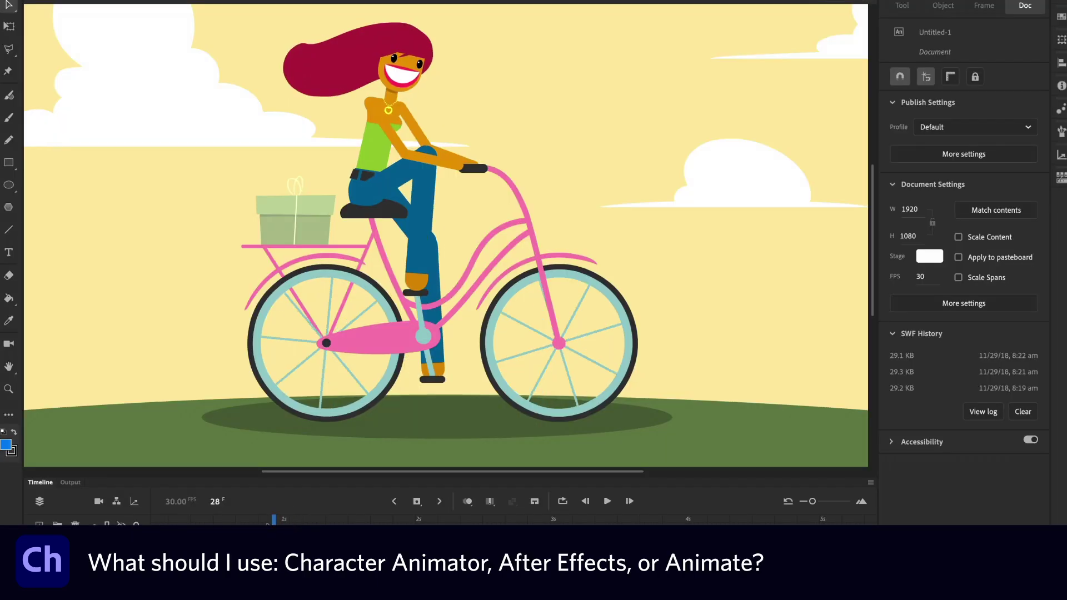
key(Return)
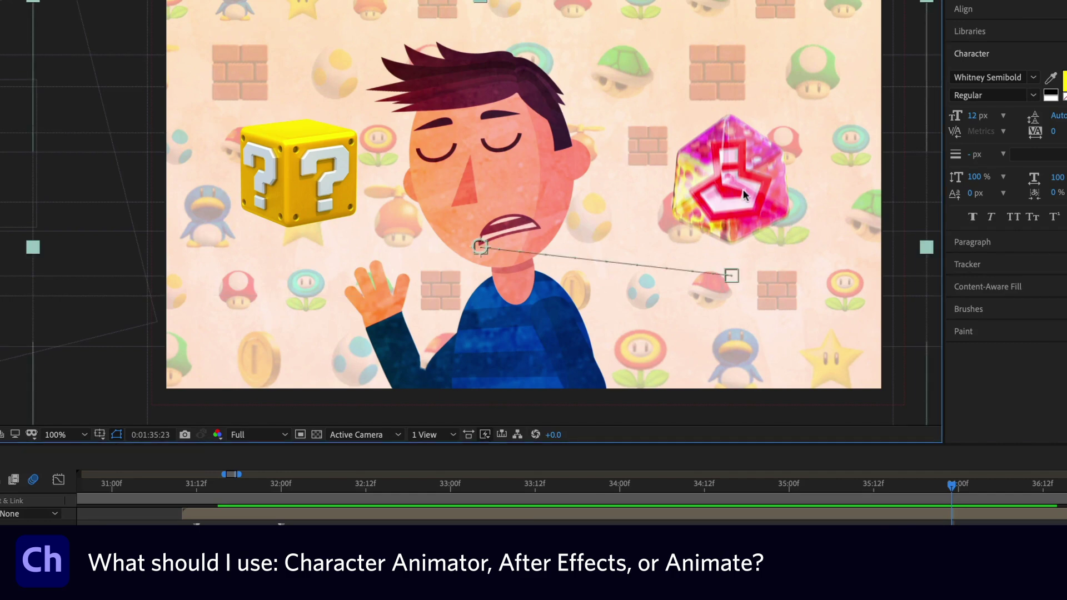
mouse_move(742, 189)
mouse_down()
mouse_move(748, 223)
mouse_move(752, 196)
mouse_up()
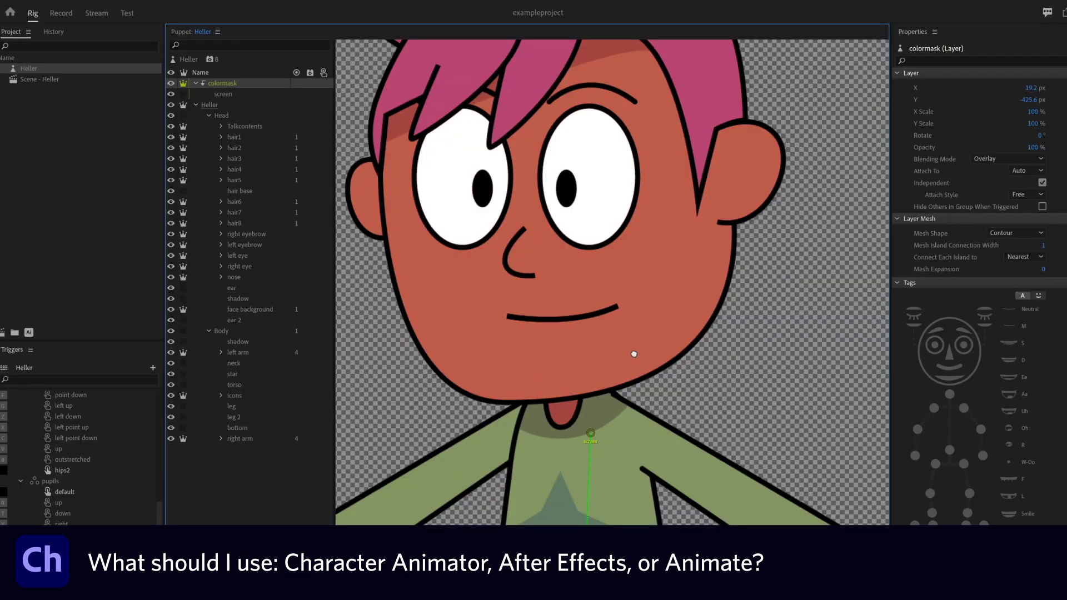
scroll(634, 354, down, 3)
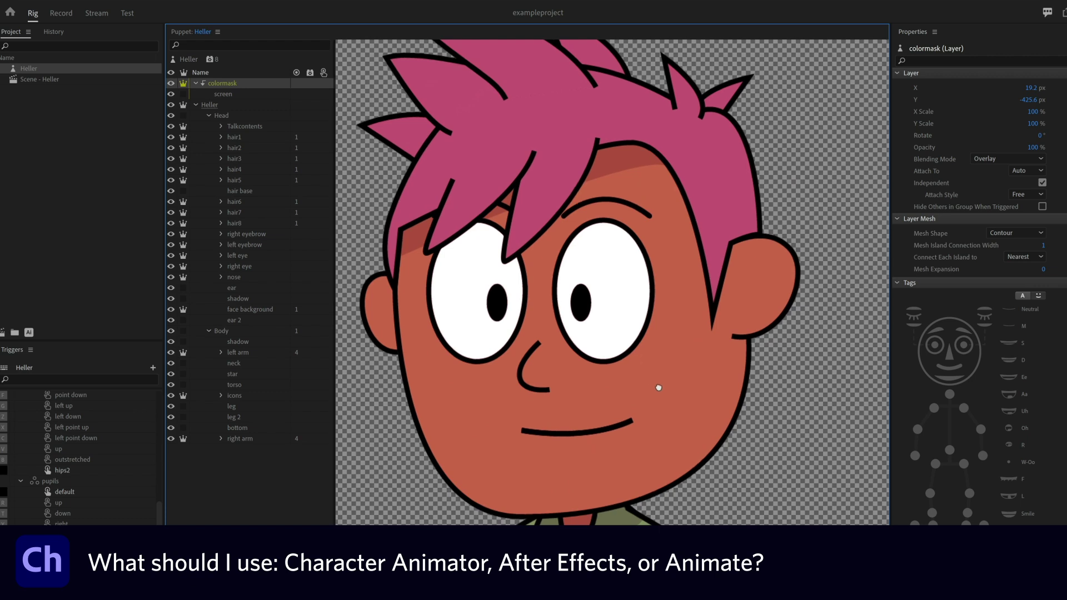
scroll(657, 386, up, 3)
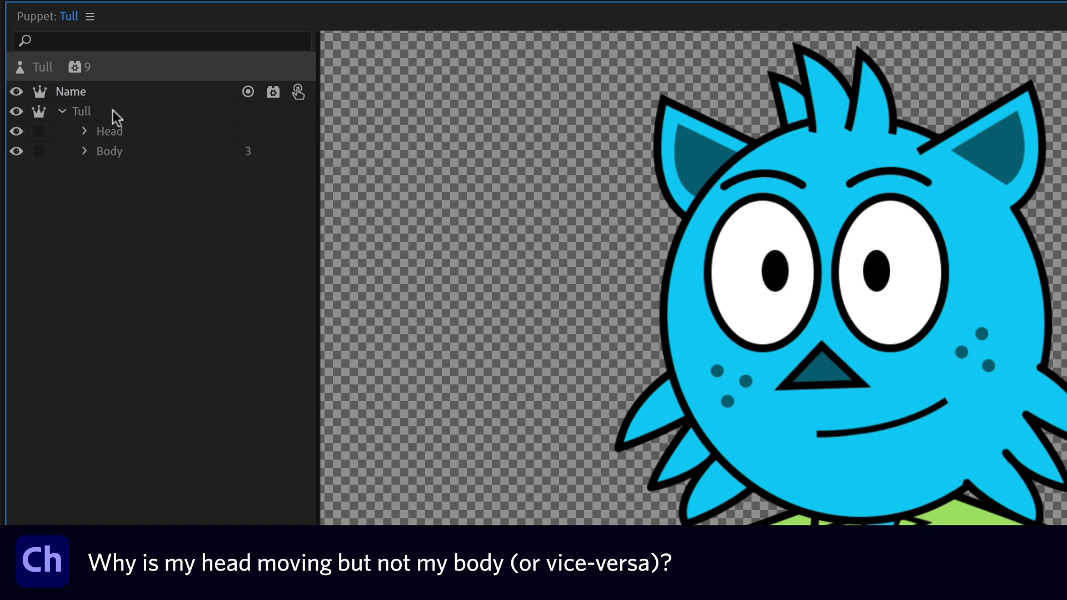
- Select the Body group in the Tull puppet's layer structure
click(128, 152)
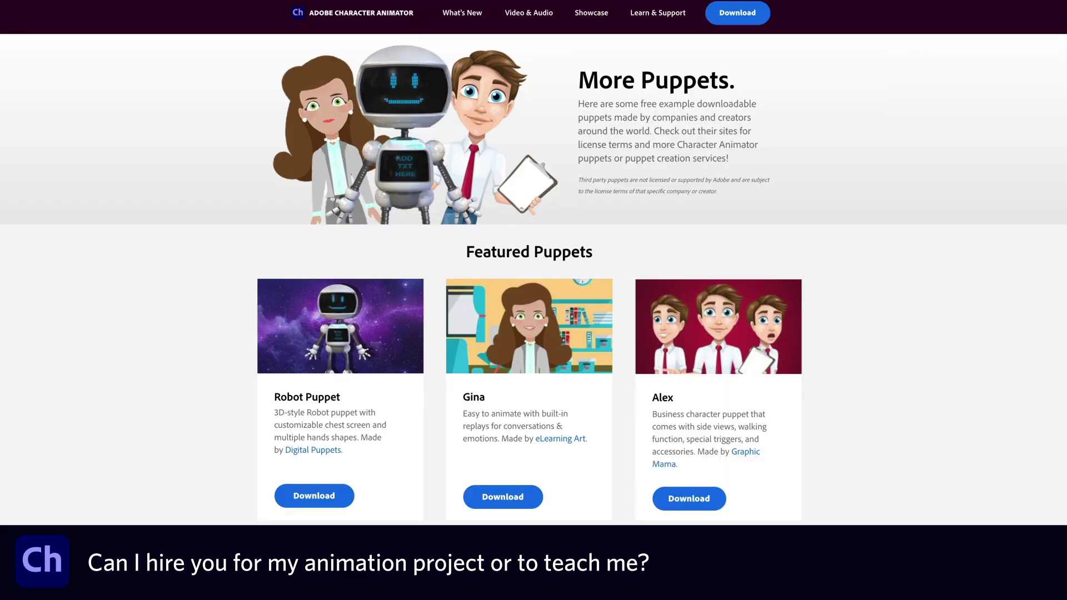
- Look through the third-party puppets on the More Puppets web page down to the list of creators
scroll(533, 272, down, 3)
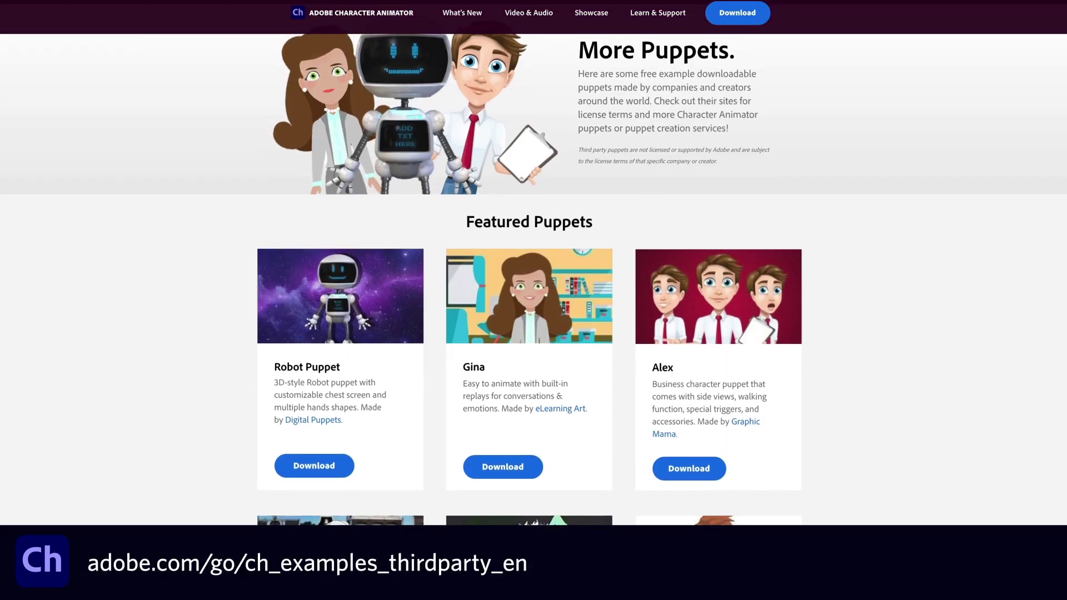
scroll(533, 272, down, 6)
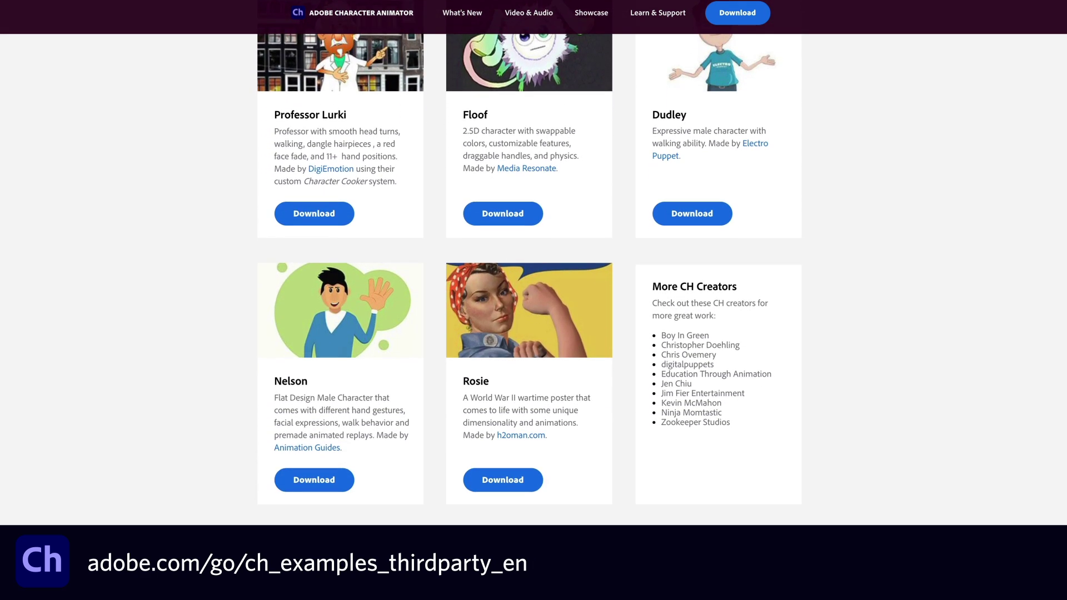
scroll(534, 272, down, 1)
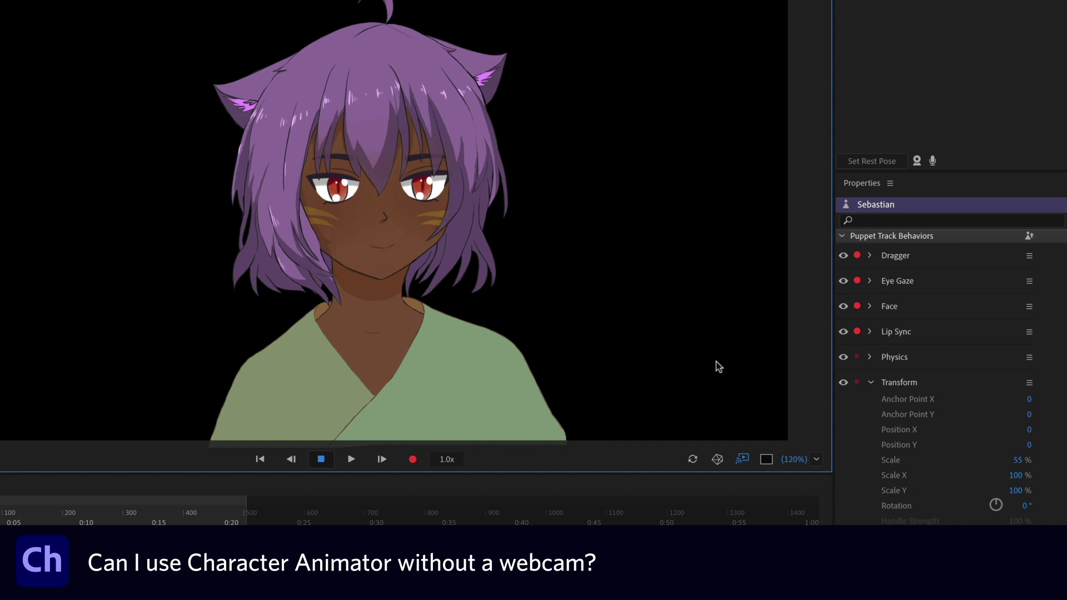
- Pose the Sebastian puppet by moving its face in the scene and adjusting Position Y of its head transform
mouse_move(367, 232)
mouse_down()
mouse_move(445, 248)
mouse_move(356, 245)
mouse_move(436, 233)
mouse_move(374, 213)
mouse_move(383, 223)
mouse_move(389, 213)
mouse_move(378, 222)
mouse_up()
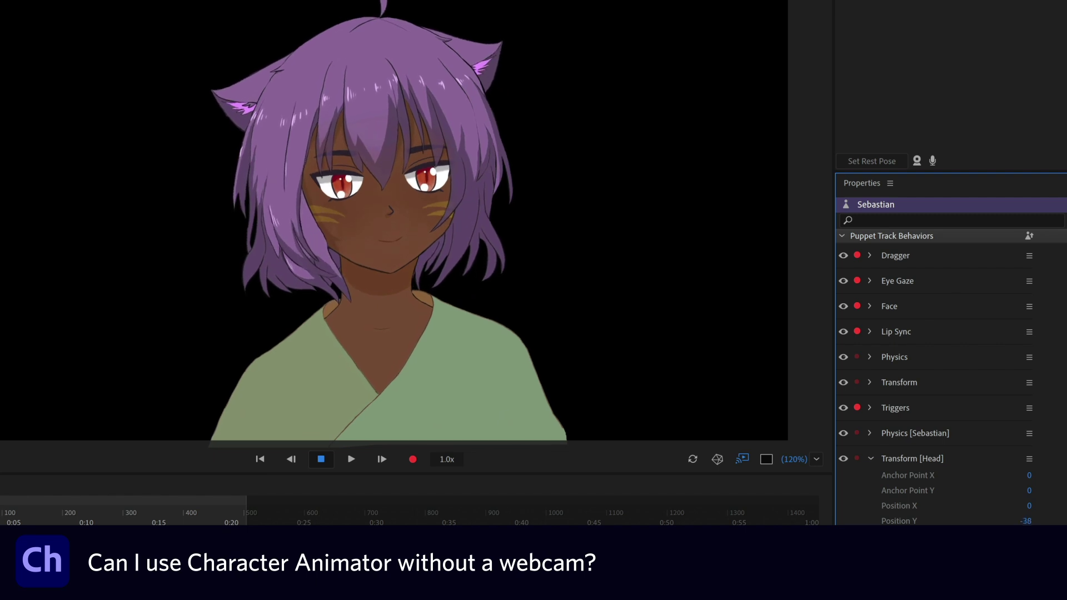
drag(1028, 520, 1032, 522)
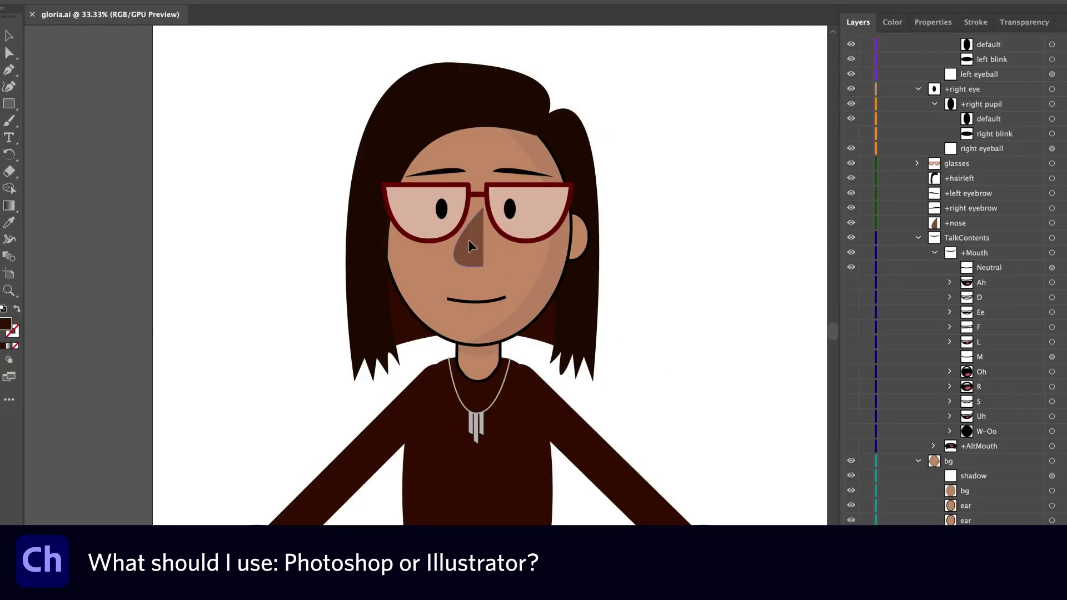
- Switch to Illustrator and move the nose in gloria.ai slightly down
mouse_move(468, 240)
mouse_down()
mouse_move(481, 268)
mouse_move(468, 251)
mouse_up()
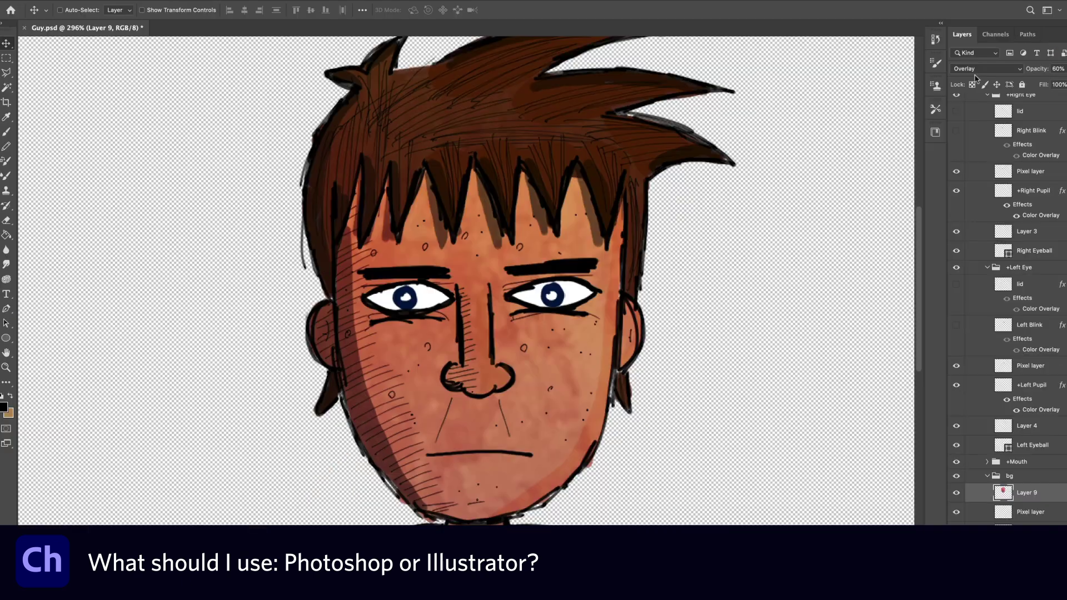
- Switch to Photoshop and open the blending mode choices for Layer 9 in Guy.psd
click(974, 68)
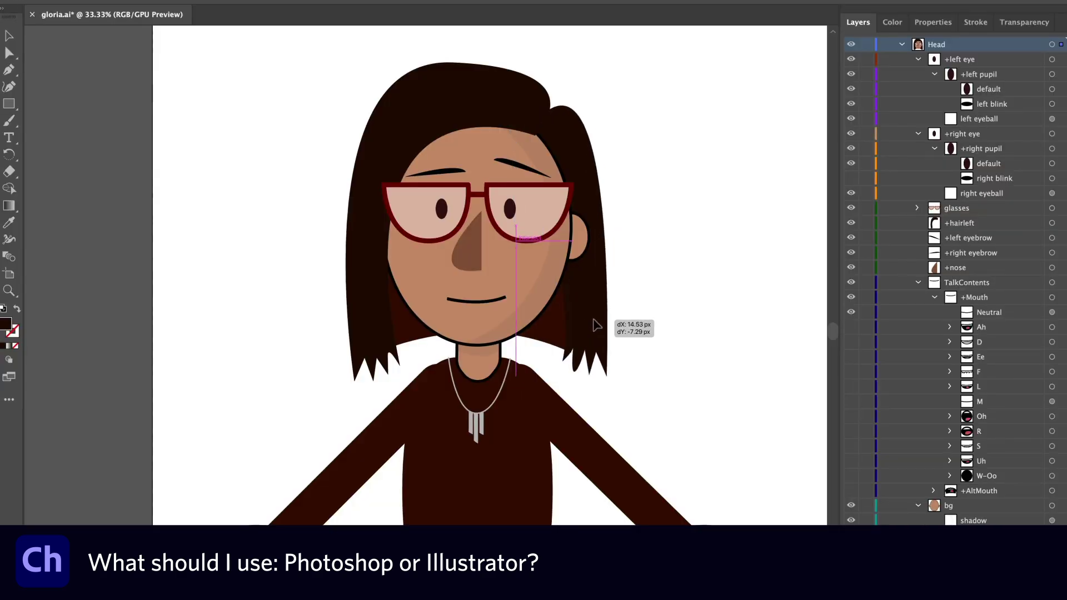
- Switch to Illustrator and select the background hair behind the neck in gloria.ai
click(677, 335)
click(512, 352)
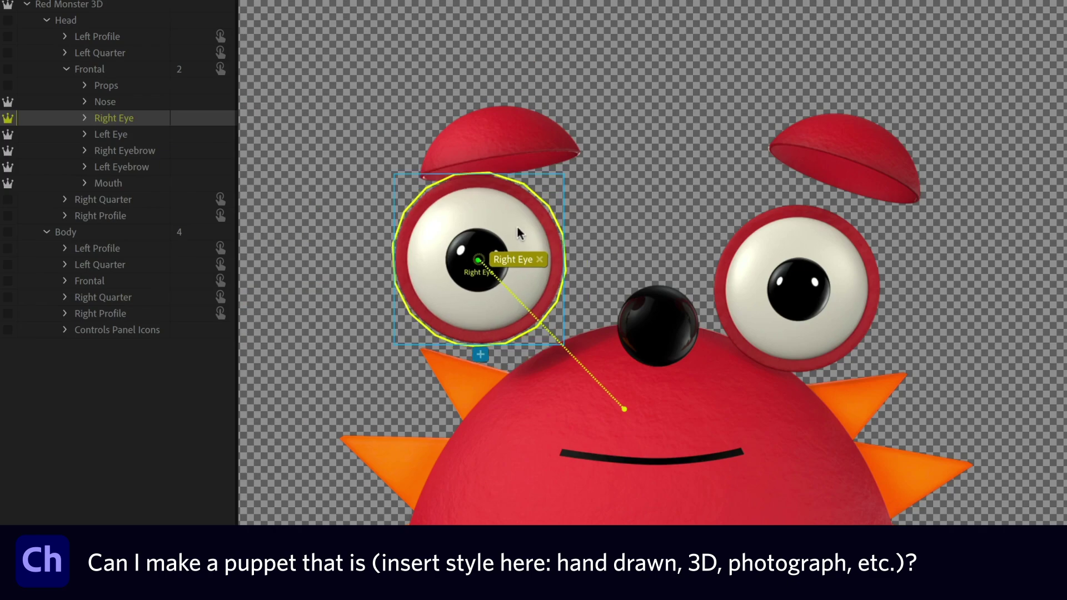
- Switch to Character Animator and shift the Right Eye in the frontal head of the Red Monster 3D puppet
drag(517, 227, 556, 258)
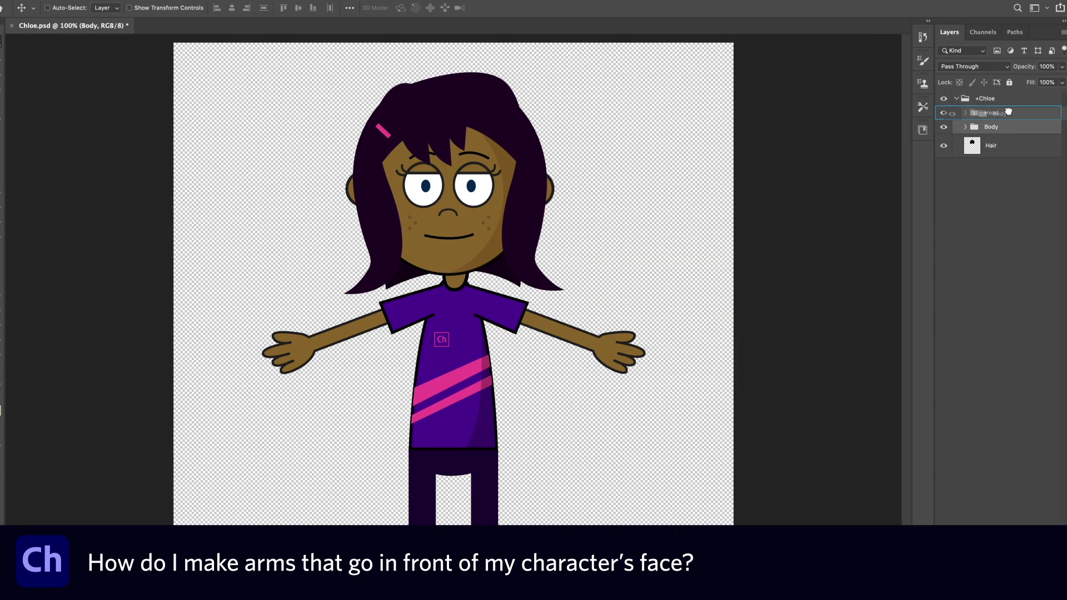
- Move the Body group above the Head group in Chloe.psd in Photoshop, and pose Chloe's hands over her face in Character Animator
drag(1007, 105, 1007, 107)
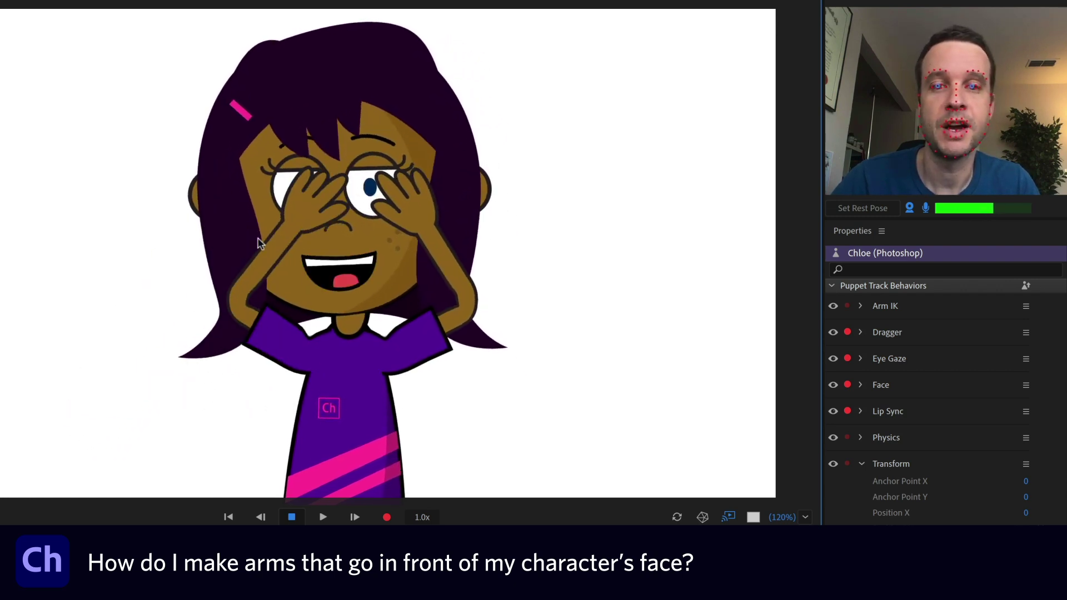
drag(431, 227, 415, 303)
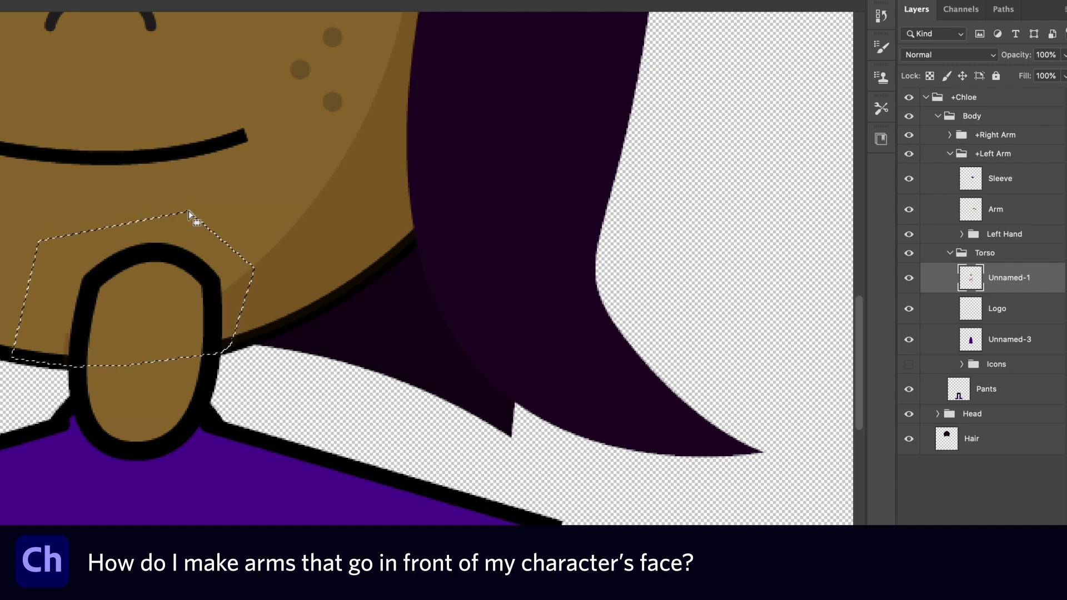
- Delete the selected upper neck area from the Torso artwork in Photoshop, and test Chloe's arm movement in Character Animator
key(Delete)
key(super+d)
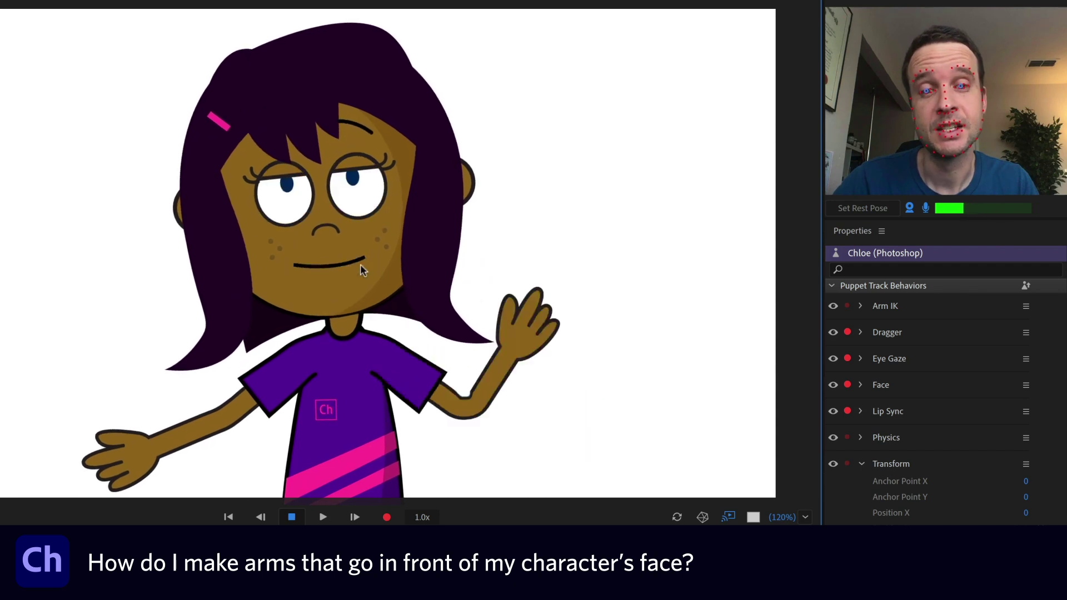
drag(360, 267, 541, 412)
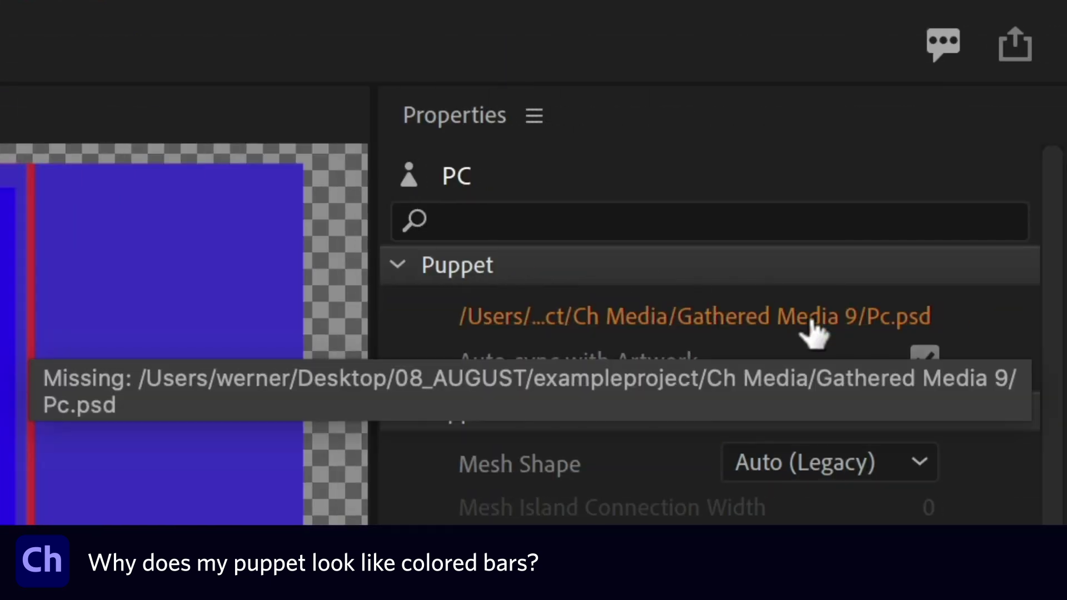
- Relink the PC puppet's missing artwork to Pc.psd on the Desktop
click(814, 332)
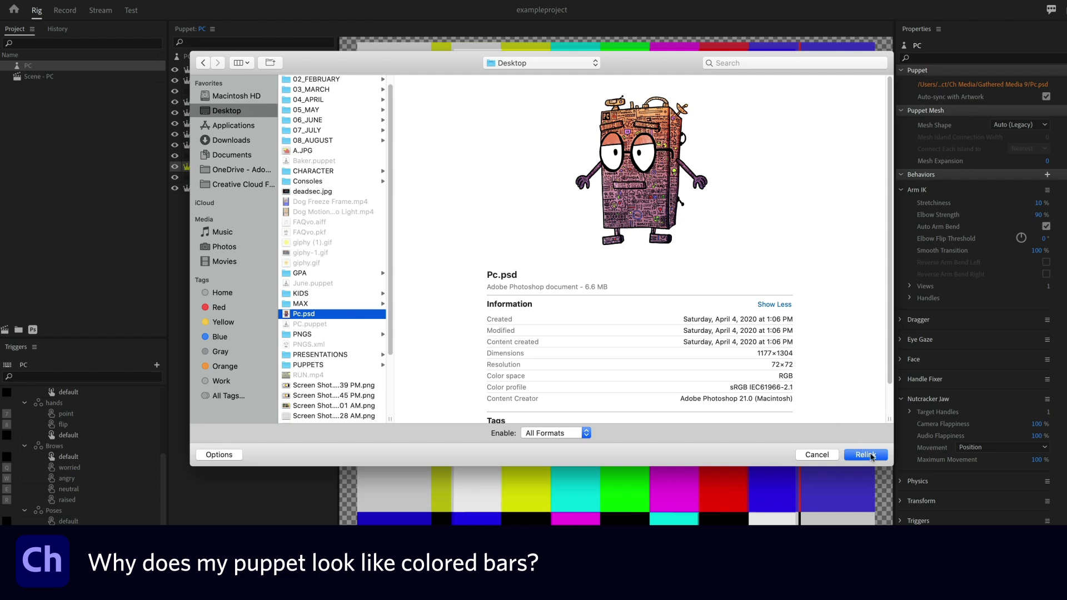
click(866, 454)
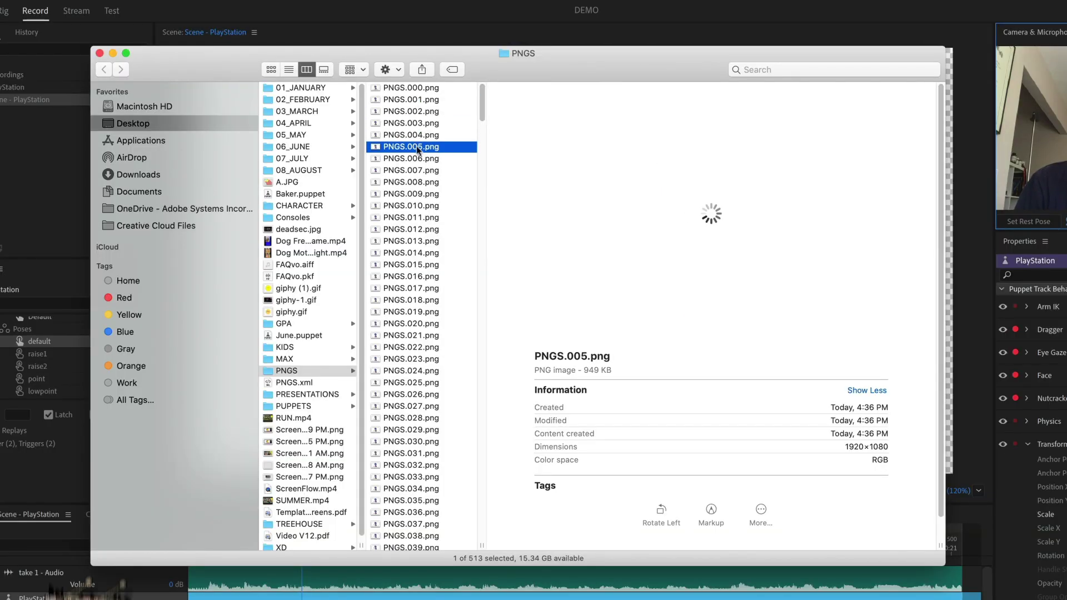
- Switch to Finder and look through the image sequence in the PNGS folder from PNGS.005.png onward
key(Down)
key(Down)
key(Down)
key(Down)
key(Down)
key(Down)
key(Down)
key(Down)
key(Down)
key(Down)
key(Down)
key(Down)
key(Down)
key(Down)
key(Down)
key(Down)
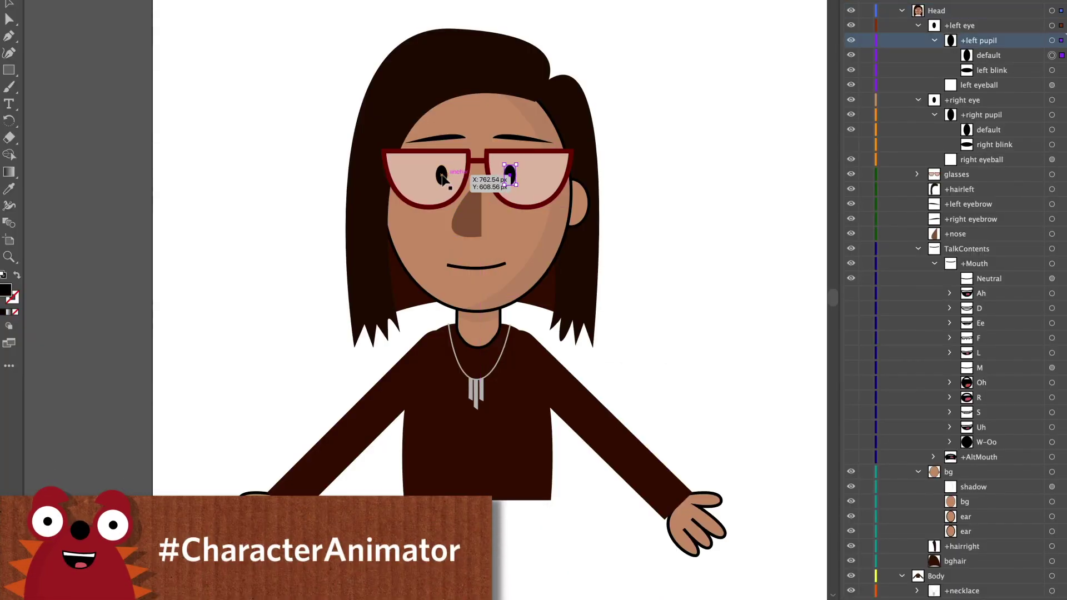
- Switch to Illustrator and change the fill colour of Gloria's pupils from black to dark brown
double_click(8, 289)
click(335, 287)
click(554, 142)
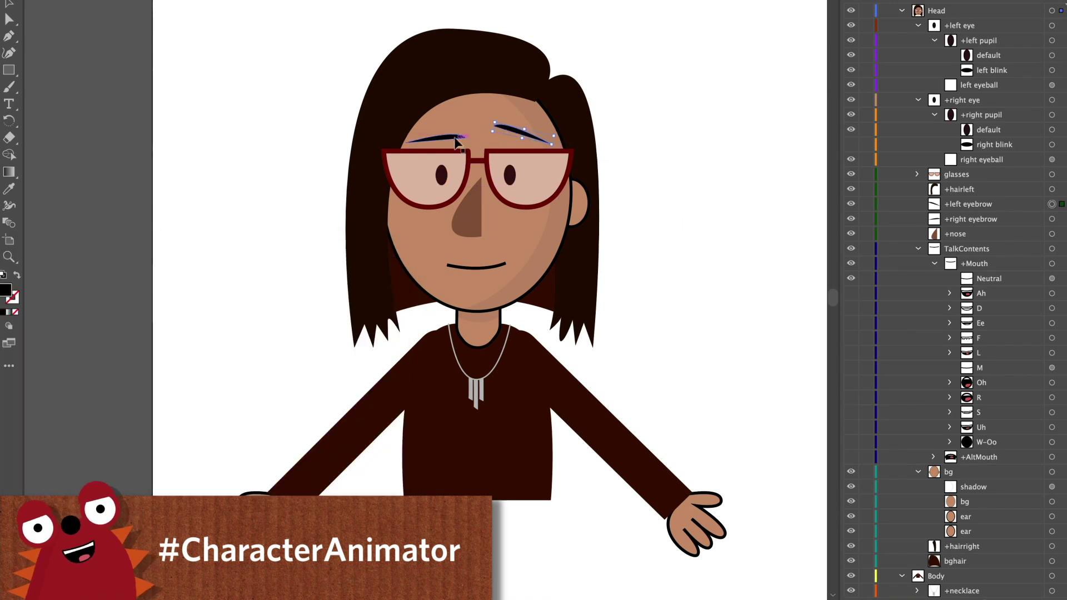
- Move the hair section on Gloria's ear side slightly outward and up
drag(583, 295, 595, 290)
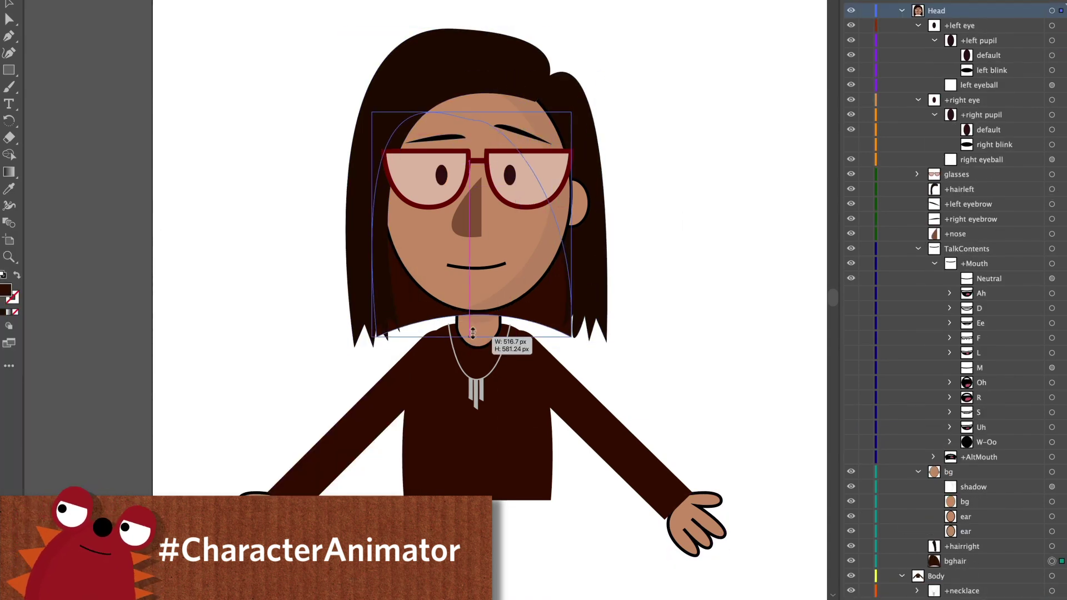